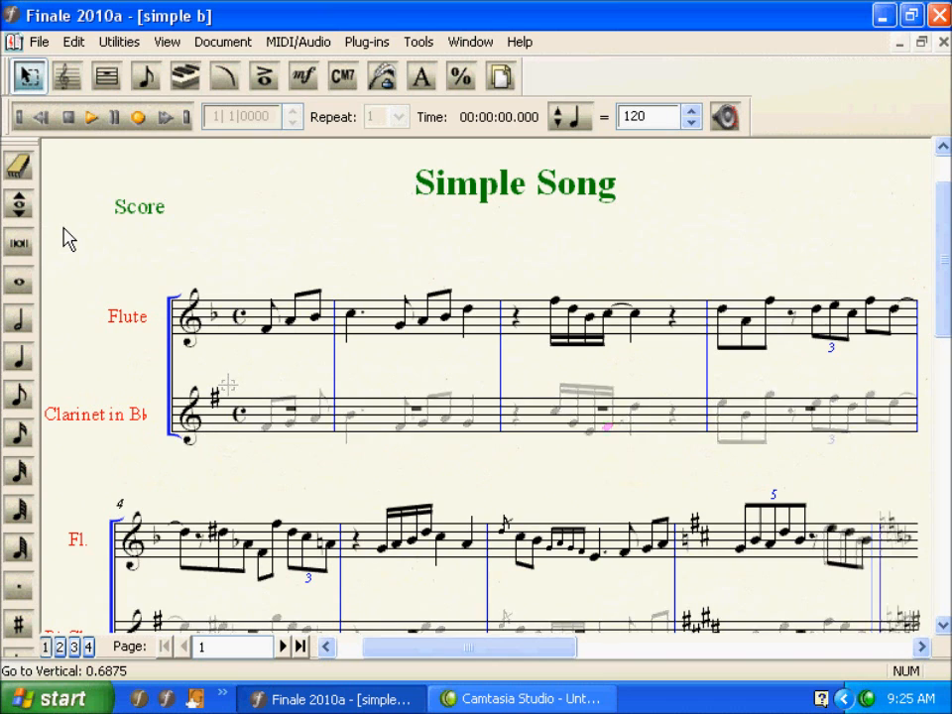
Copy all of the Flute staff's music onto the Clarinet in Bb staff
{"action": "key", "text": "Escape"}
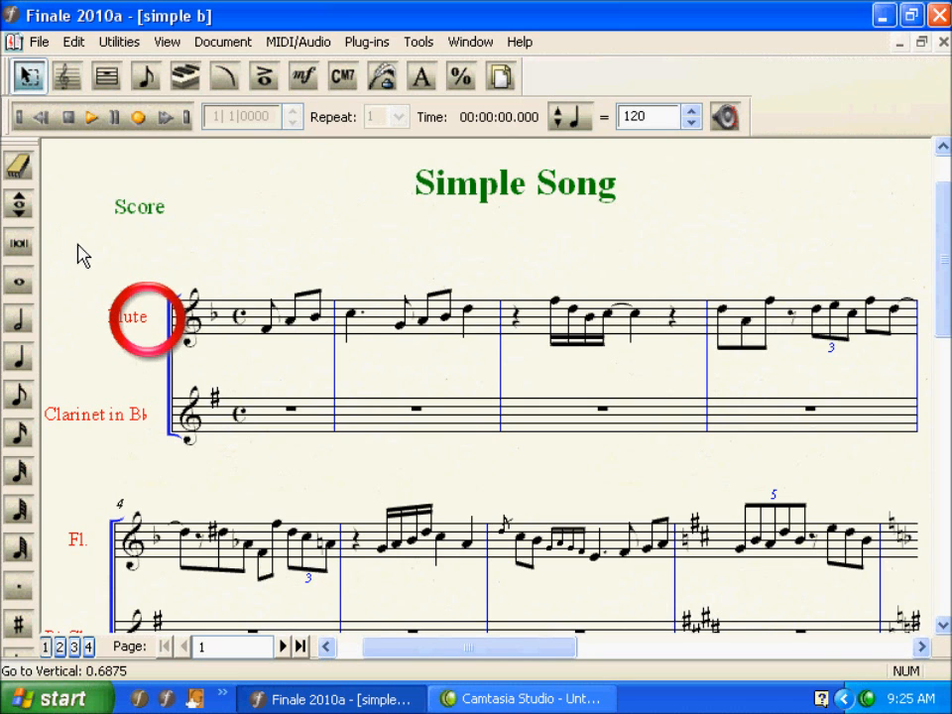
{"action": "left_click", "coordinate": [159, 319]}
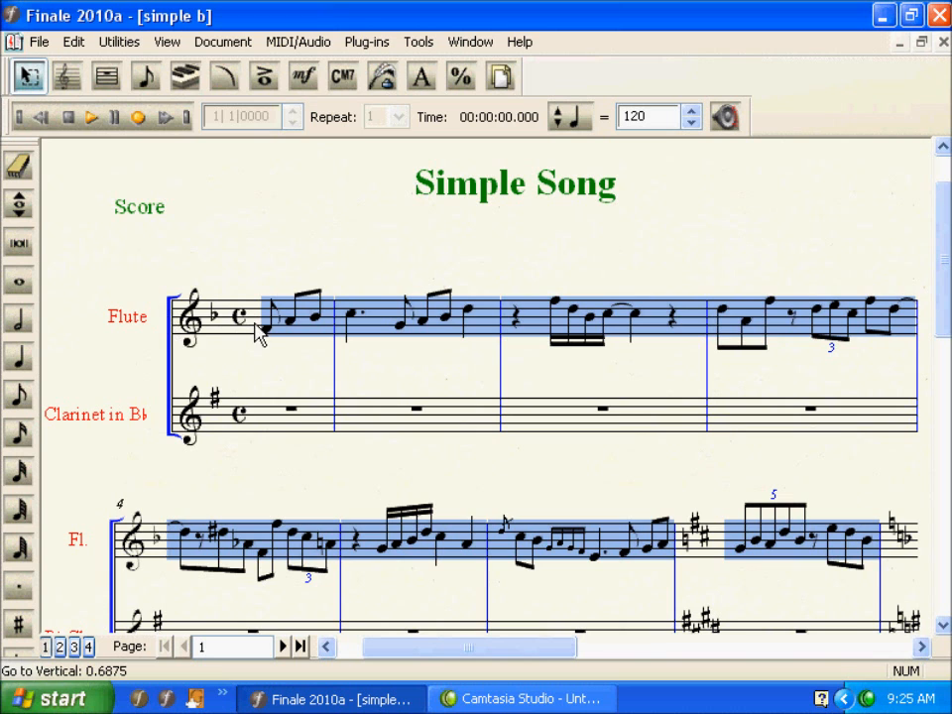
{"action": "left_click_drag", "start_coordinate": [269, 321], "coordinate": [268, 419]}
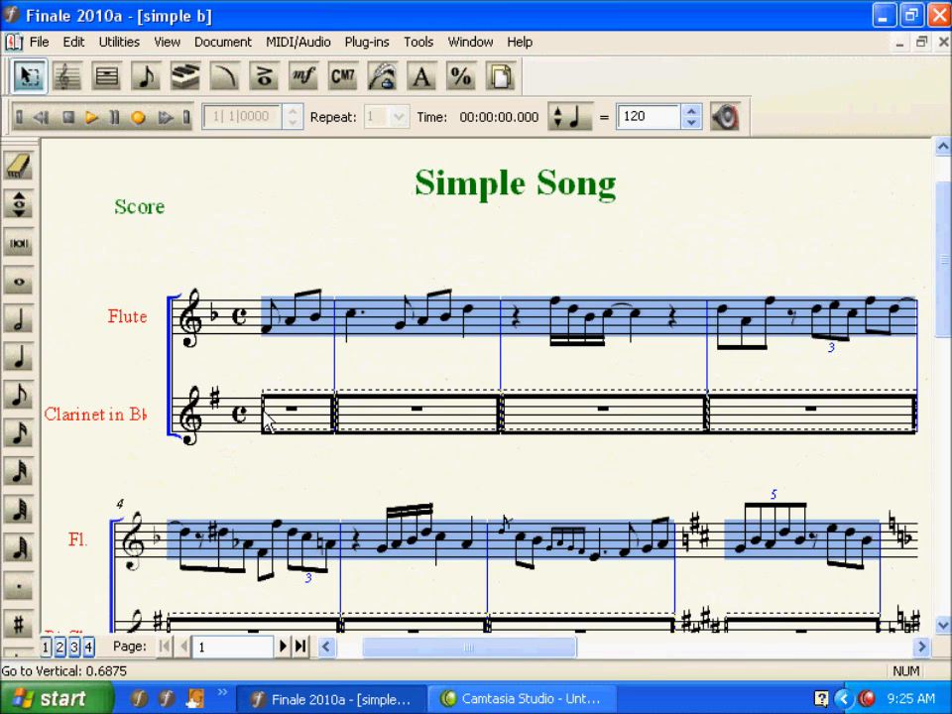
{"action": "left_click_drag", "start_coordinate": [265, 418], "coordinate": [266, 416]}
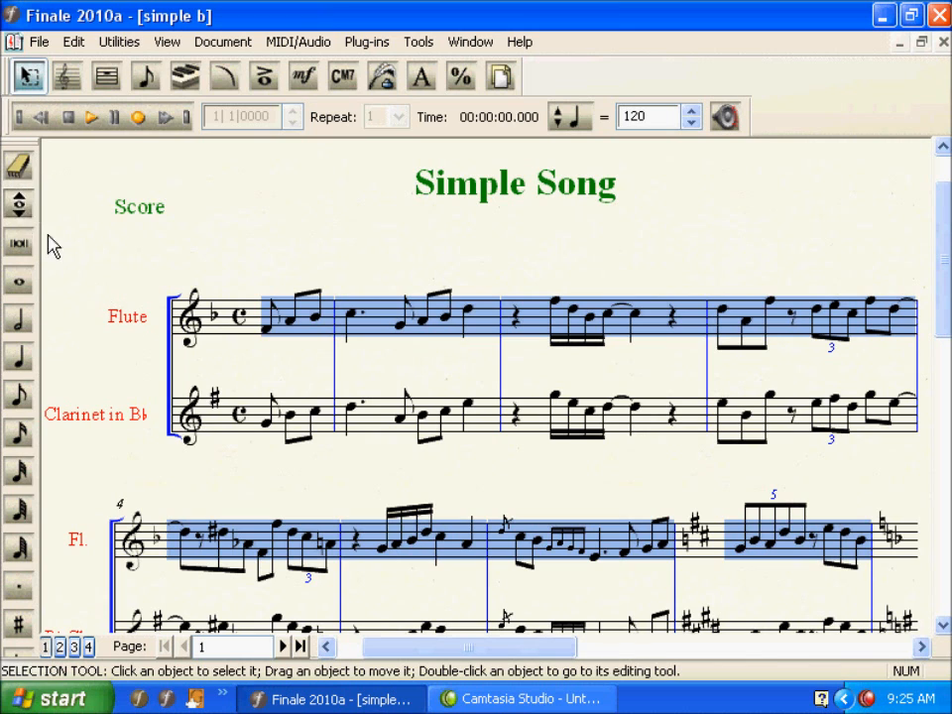
Use the Repitch tool to change the clarinet's first pickup note to F and lower it by an octave
{"action": "left_click", "coordinate": [19, 205]}
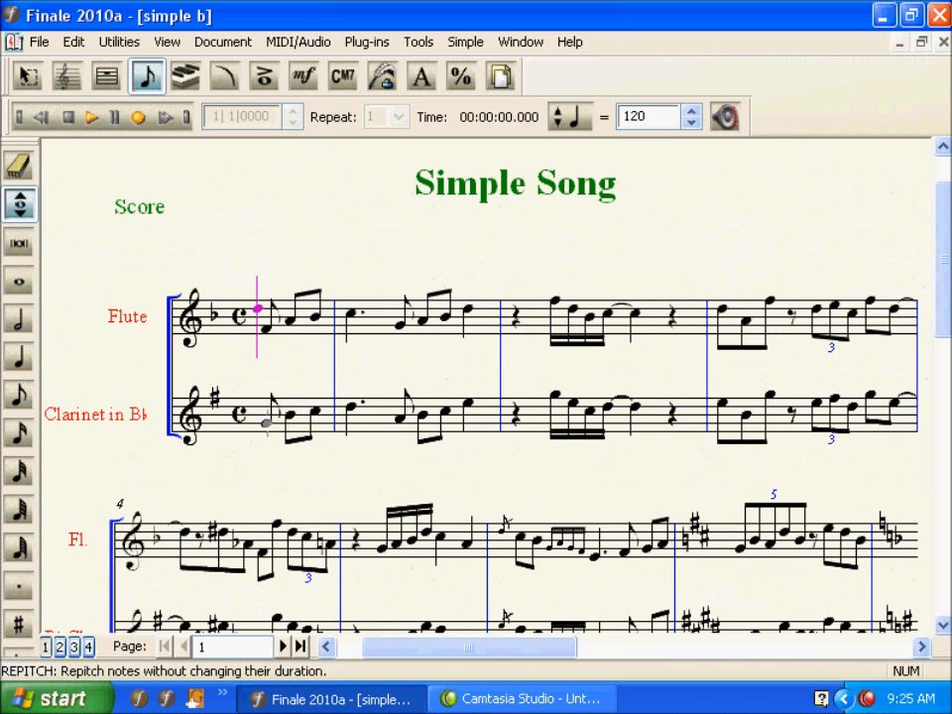
{"action": "left_click", "coordinate": [266, 421]}
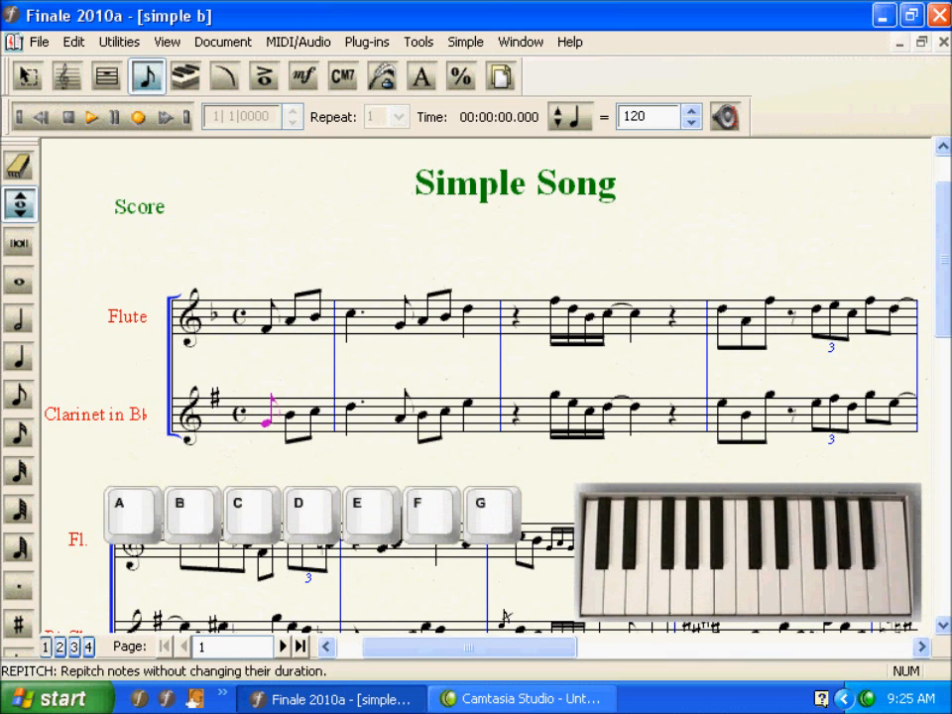
{"action": "key", "text": "f"}
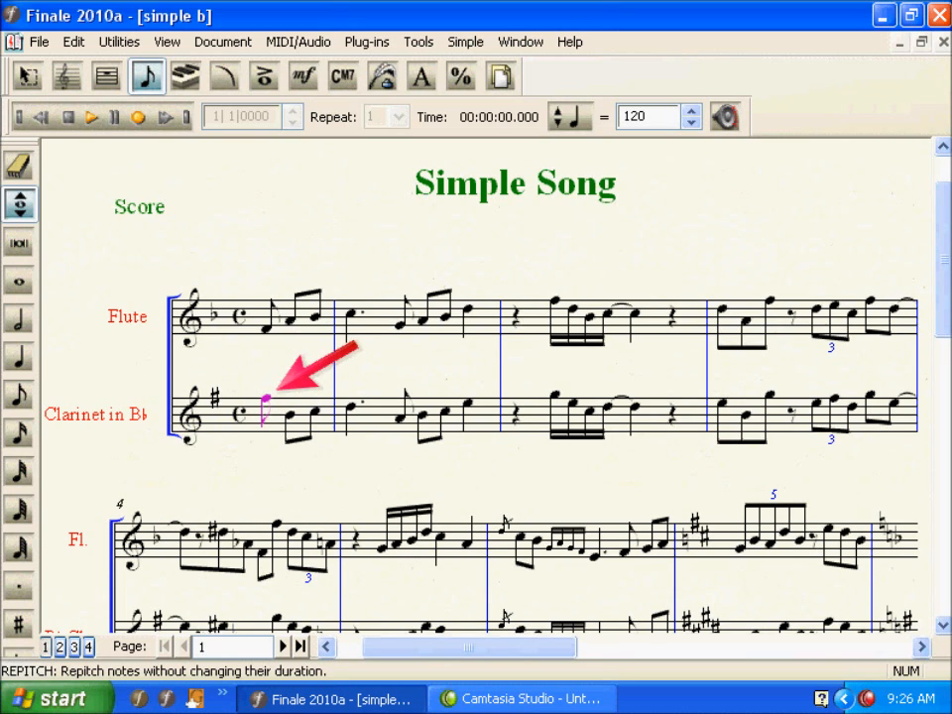
{"action": "key", "text": "Right"}
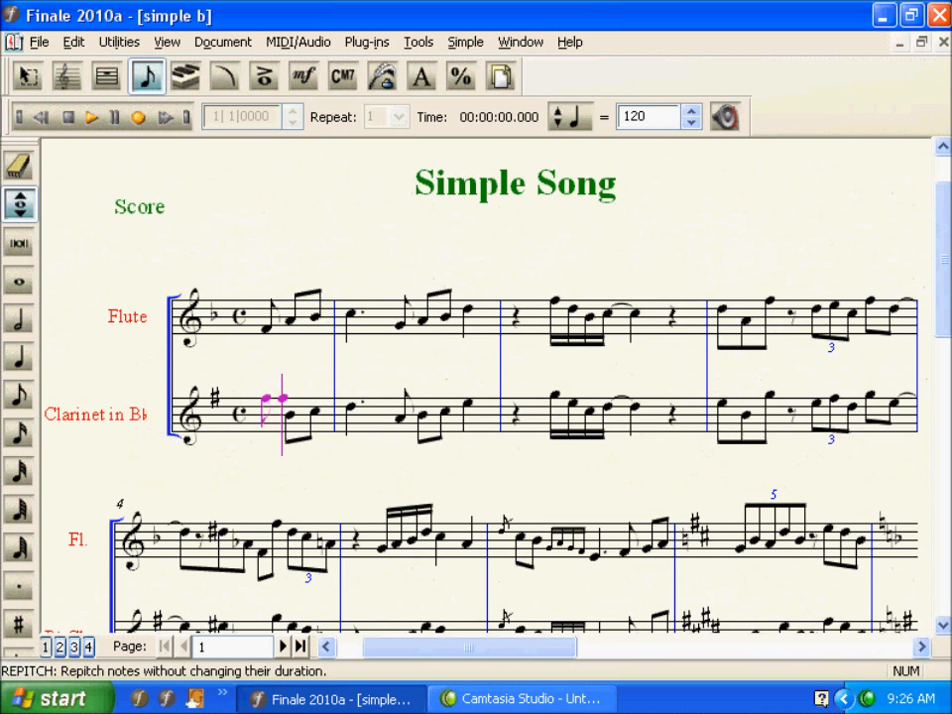
{"action": "key", "text": "alt"}
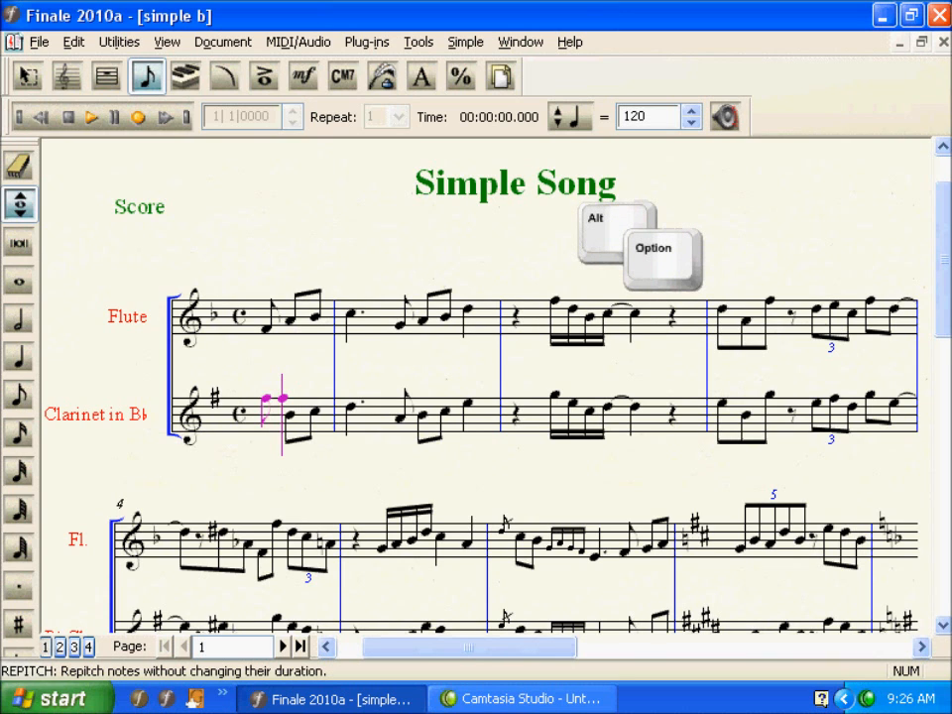
{"action": "key", "text": "shift"}
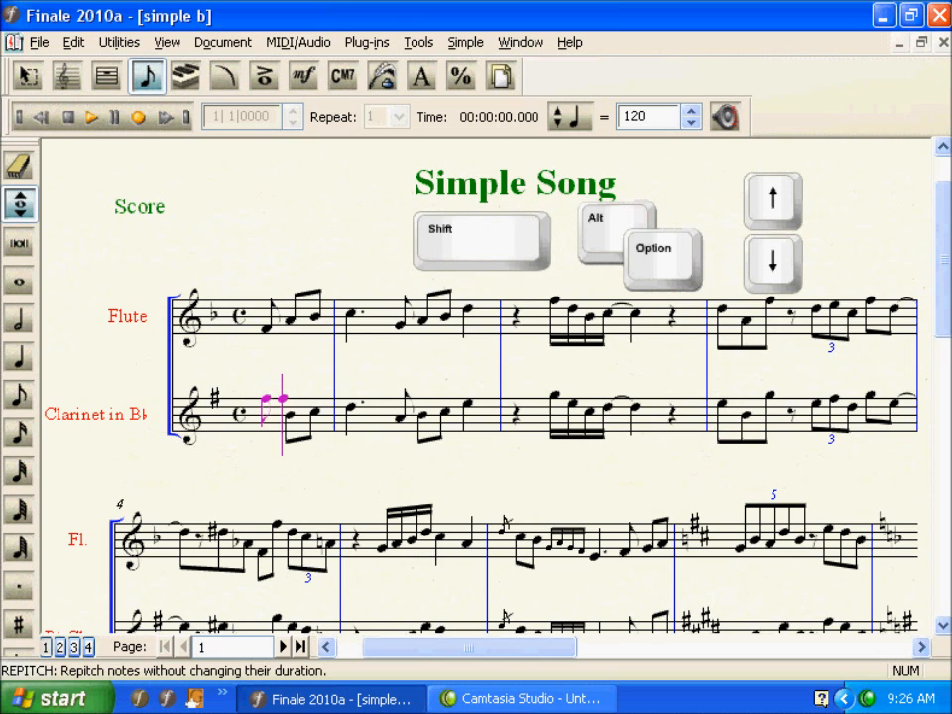
{"action": "key", "text": "shift+alt+Down"}
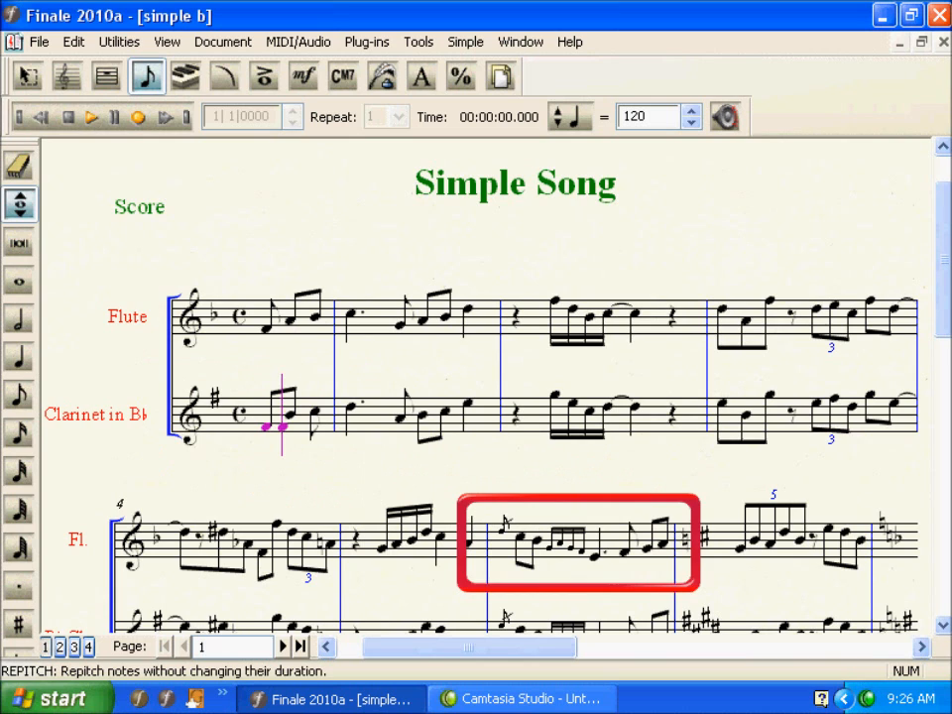
Repitch the clarinet's remaining two pickup notes to G and A
{"action": "key", "text": "Right"}
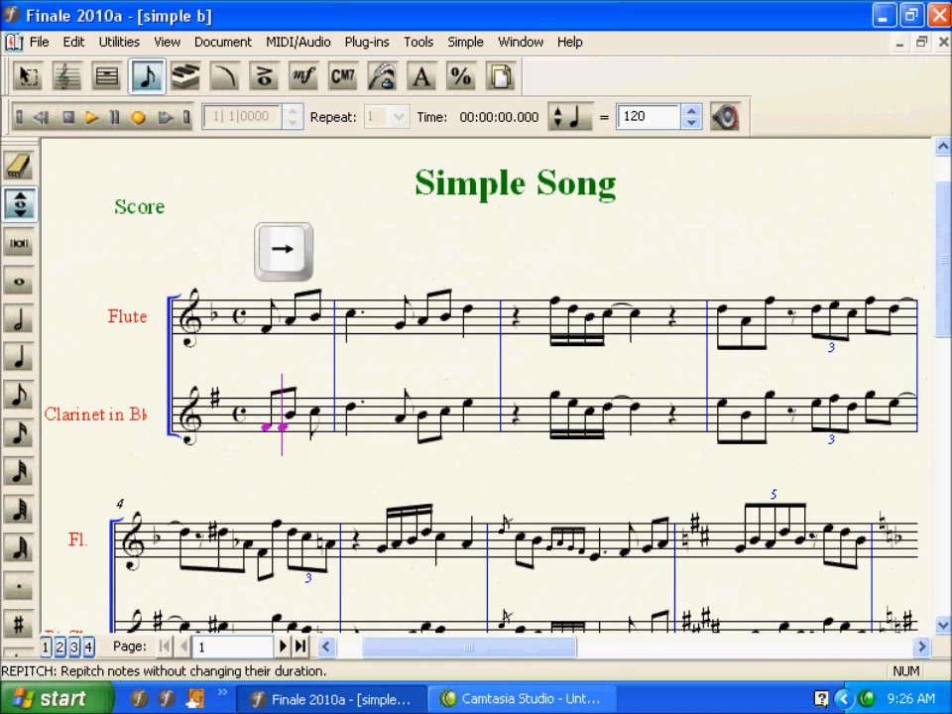
{"action": "key", "text": "Right"}
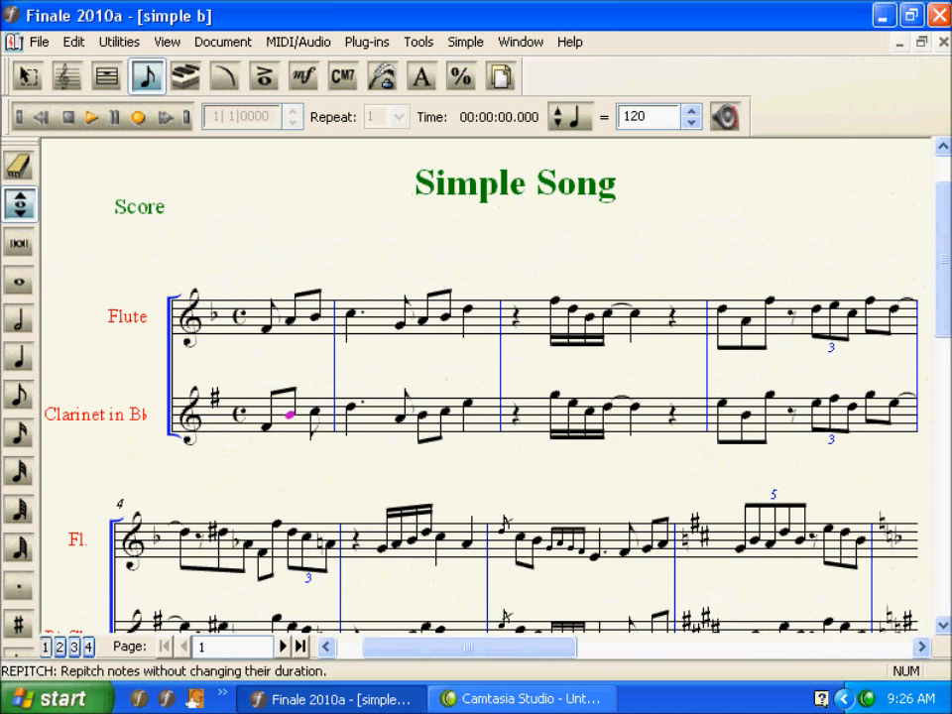
{"action": "key", "text": "Right"}
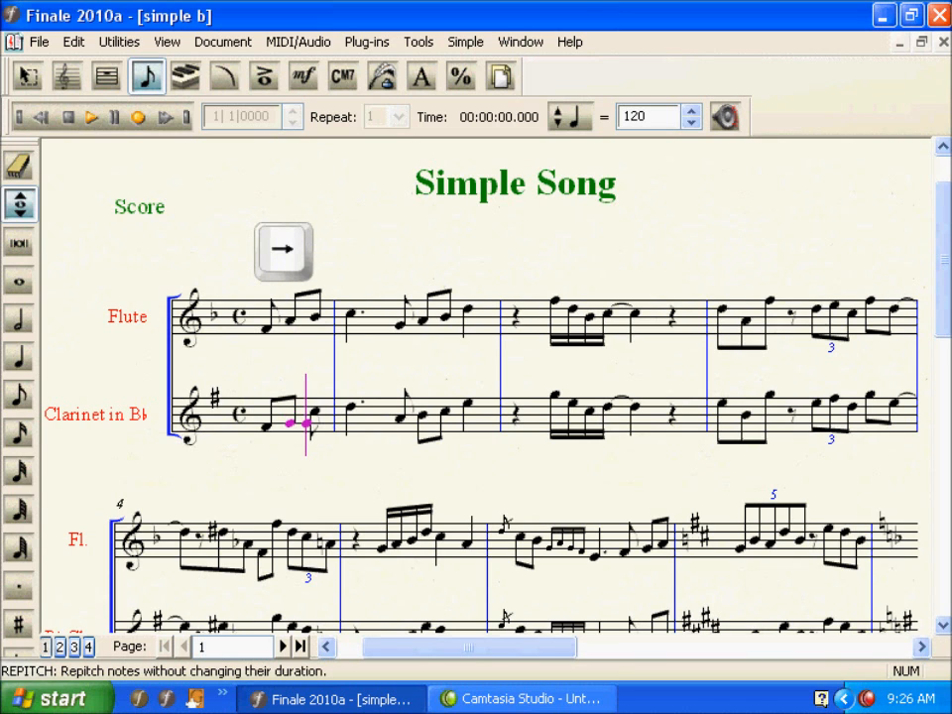
{"action": "key", "text": "Right"}
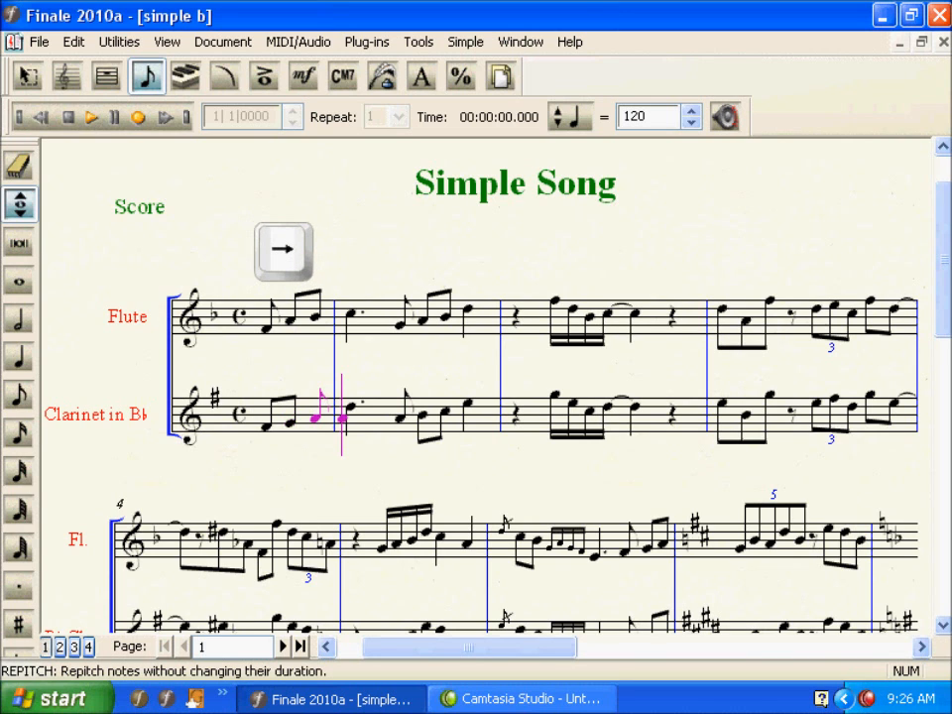
{"action": "key", "text": "Right"}
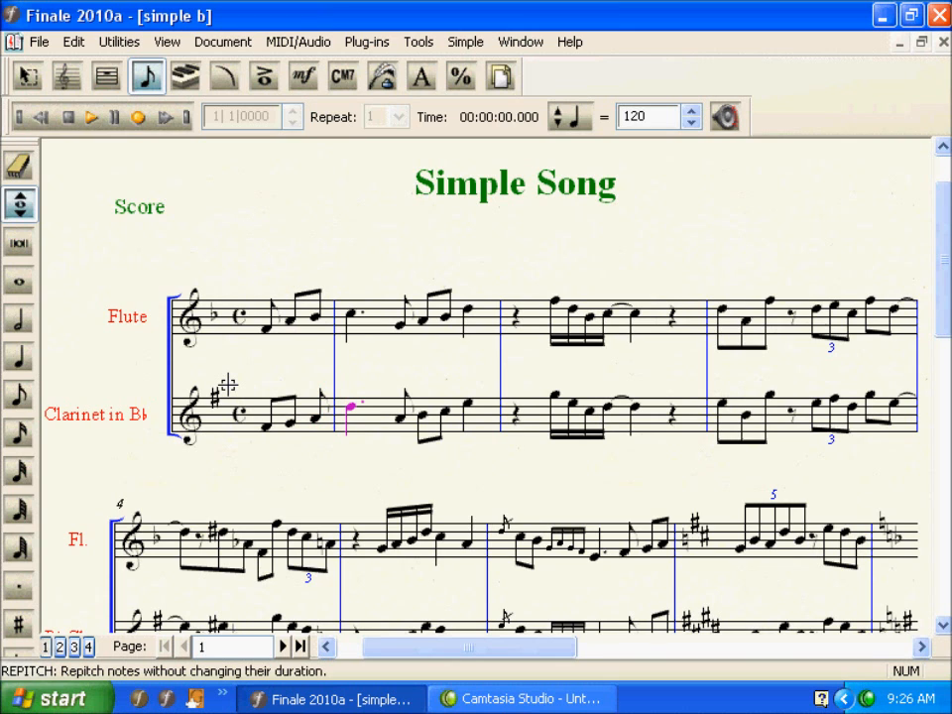
Repitch the clarinet notes of the first full measure to B, F, G, A and G
{"action": "key", "text": "b"}
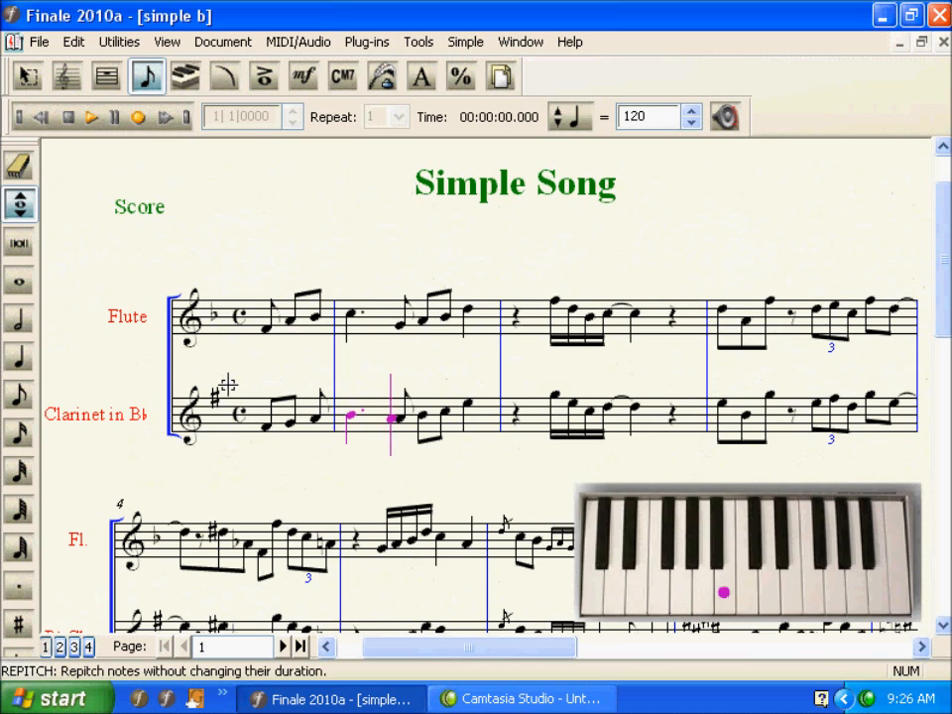
{"action": "key", "text": "f"}
{"action": "key", "text": "g"}
{"action": "key", "text": "a"}
{"action": "key", "text": "g"}
Repitch the clarinet's sixteenth notes in the second full measure to C, G, E and F
{"action": "key", "text": "c"}
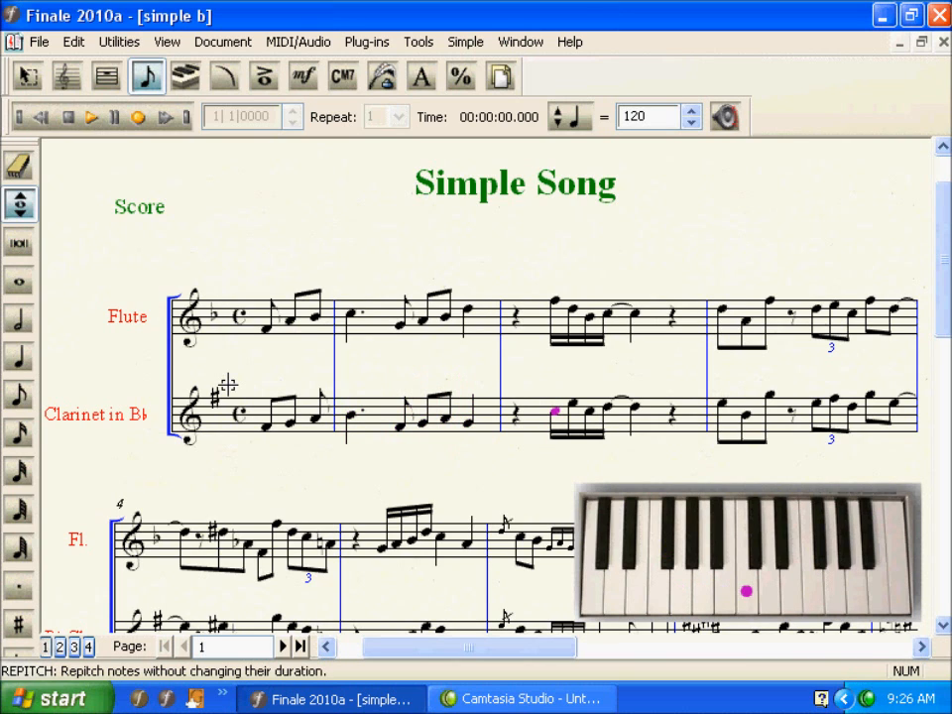
{"action": "key", "text": "g"}
{"action": "key", "text": "e"}
{"action": "key", "text": "f"}
{"action": "key", "text": "f"}
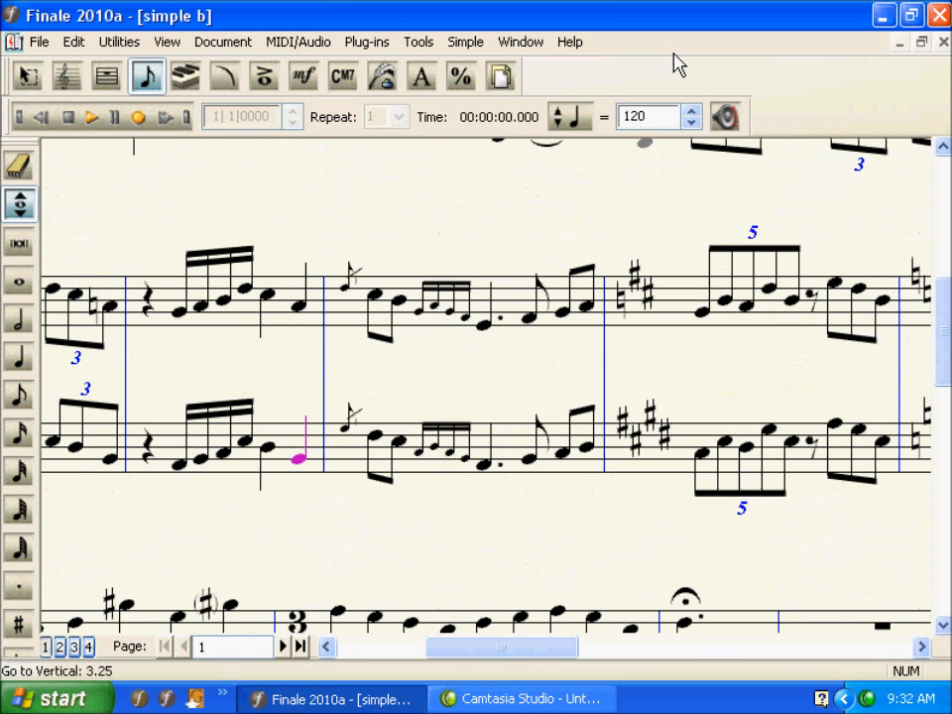
Move on to the clarinet's grace note at the start of measure 6 and lower it stepwise
{"action": "key", "text": "Right"}
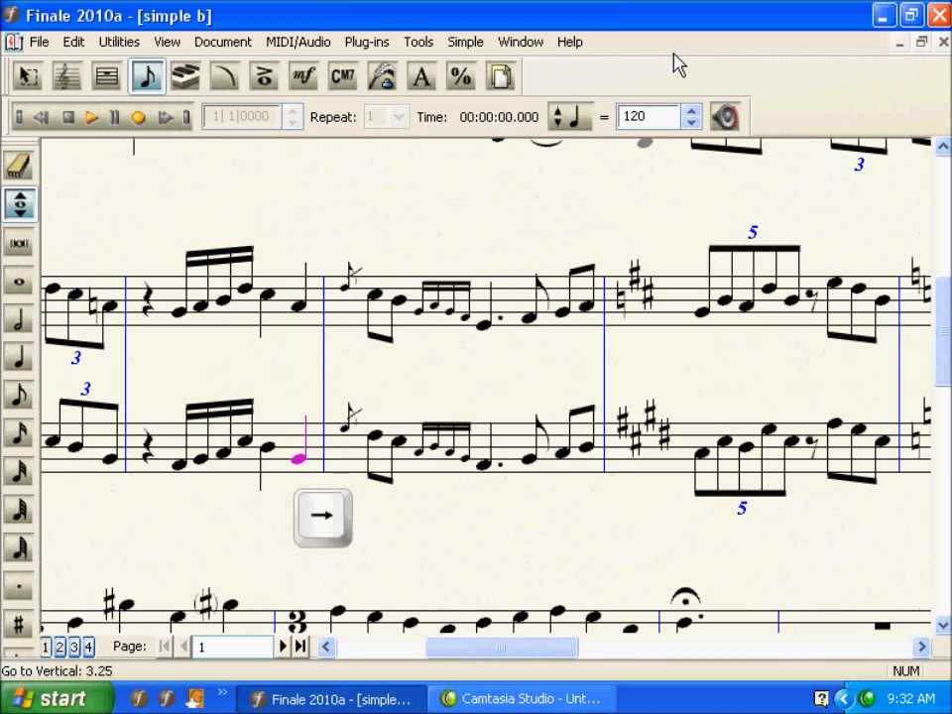
{"action": "key", "text": "Right"}
{"action": "key", "text": "Up"}
{"action": "key", "text": "Down"}
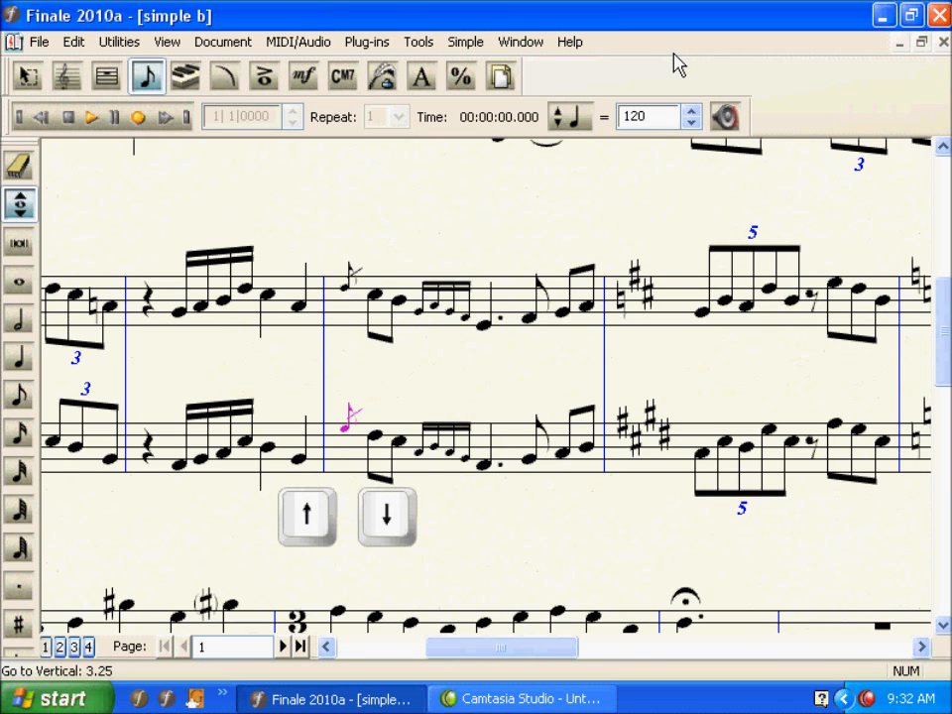
{"action": "key", "text": "Down"}
{"action": "key", "text": "Down"}
{"action": "key", "text": "Down"}
{"action": "key", "text": "Down"}
{"action": "key", "text": "Down"}
{"action": "key", "text": "Down"}
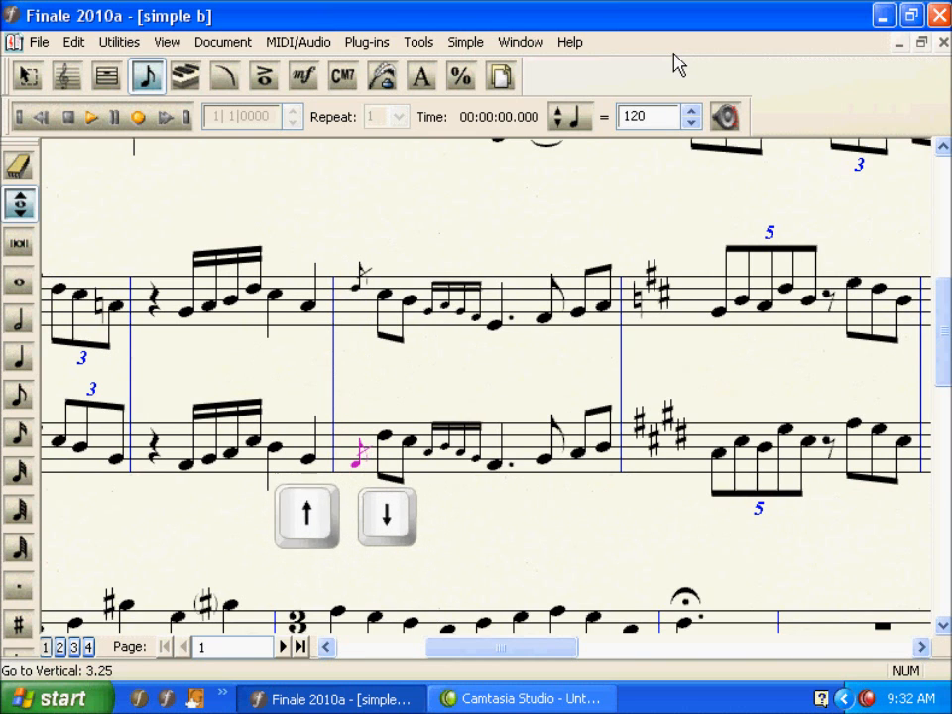
Lower measure 6's clarinet eighth notes to B and A and its first three small sixteenth notes to G, A and G
{"action": "key", "text": "Right"}
{"action": "key", "text": "Down"}
{"action": "key", "text": "Down"}
{"action": "key", "text": "Right"}
{"action": "key", "text": "Down"}
{"action": "key", "text": "Right"}
{"action": "key", "text": "Right"}
{"action": "key", "text": "Right"}
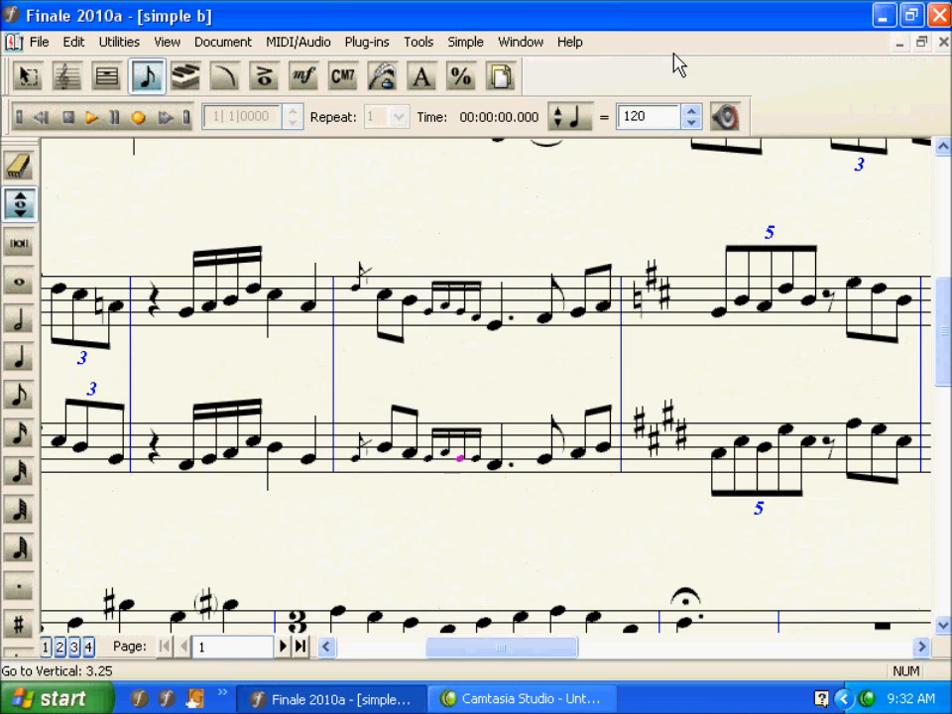
Lower the clarinet's dotted quarter note in measure 6 to D and repitch the last three notes to B, D and G
{"action": "key", "text": "Right"}
{"action": "key", "text": "Right"}
{"action": "key", "text": "Down"}
{"action": "key", "text": "Down"}
{"action": "key", "text": "Right"}
{"action": "key", "text": "b"}
{"action": "key", "text": "d"}
{"action": "key", "text": "g"}
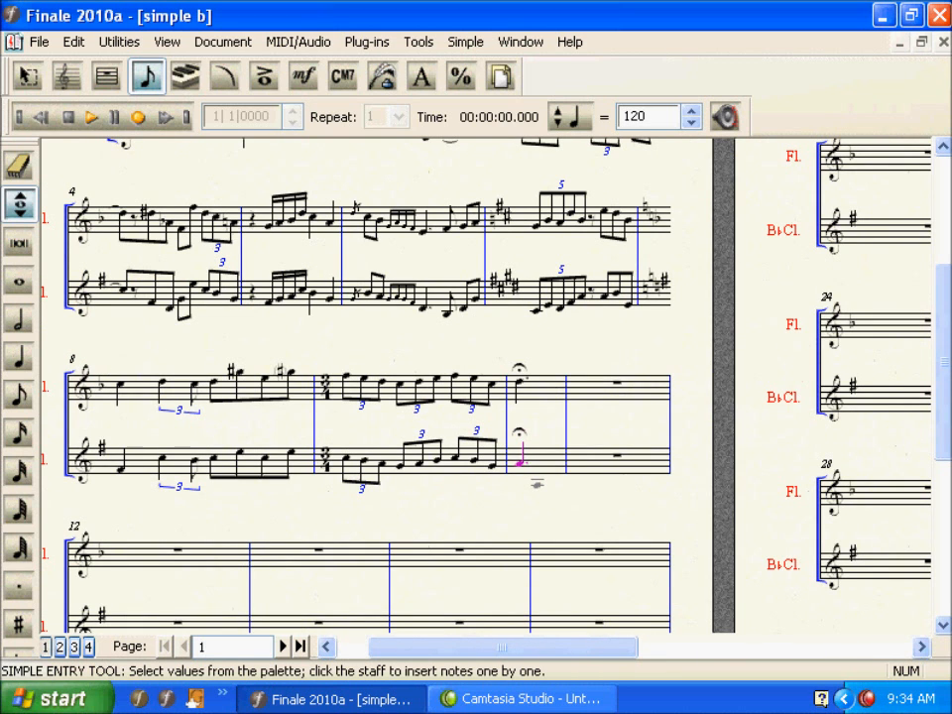
Leave note entry for the Selection tool and delete all empty measures from measure 11 to the end of the score
{"action": "key", "text": "Escape"}
{"action": "key", "text": "Escape"}
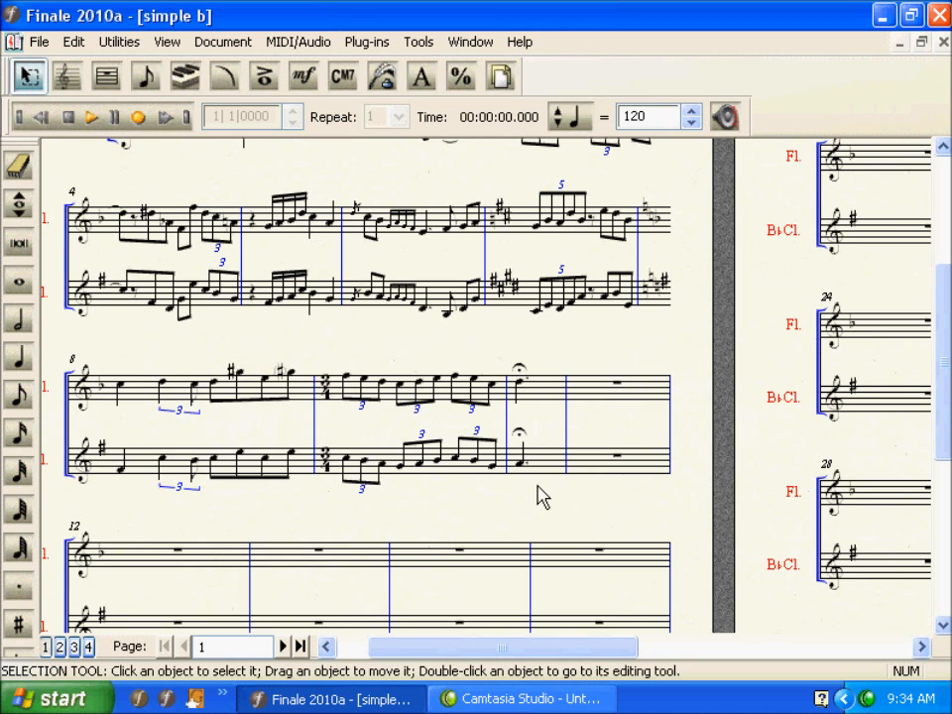
{"action": "key", "text": "Escape"}
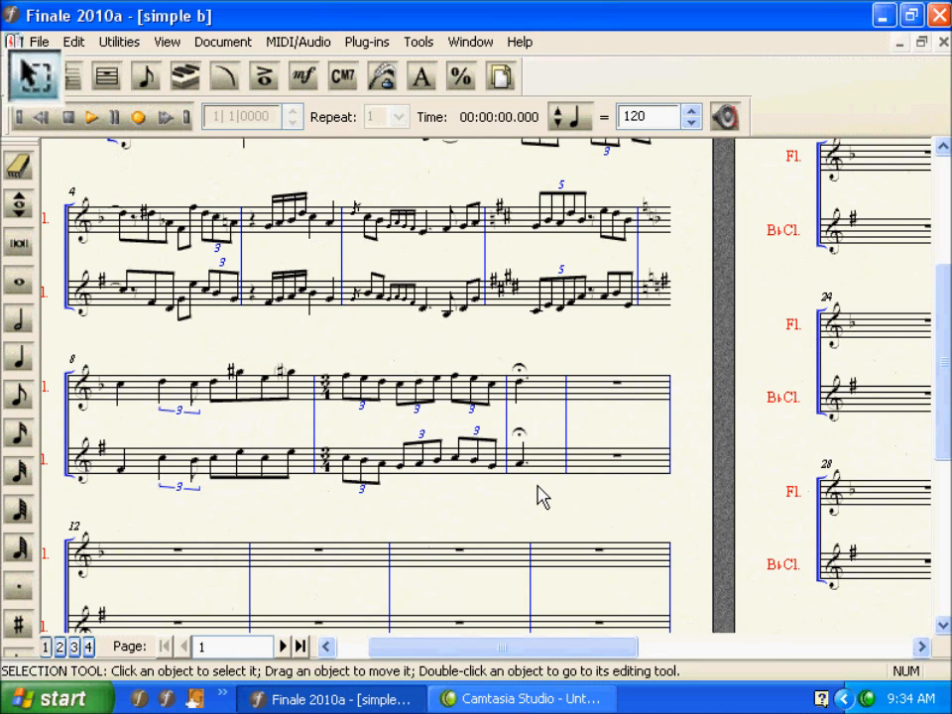
{"action": "left_click", "coordinate": [611, 401]}
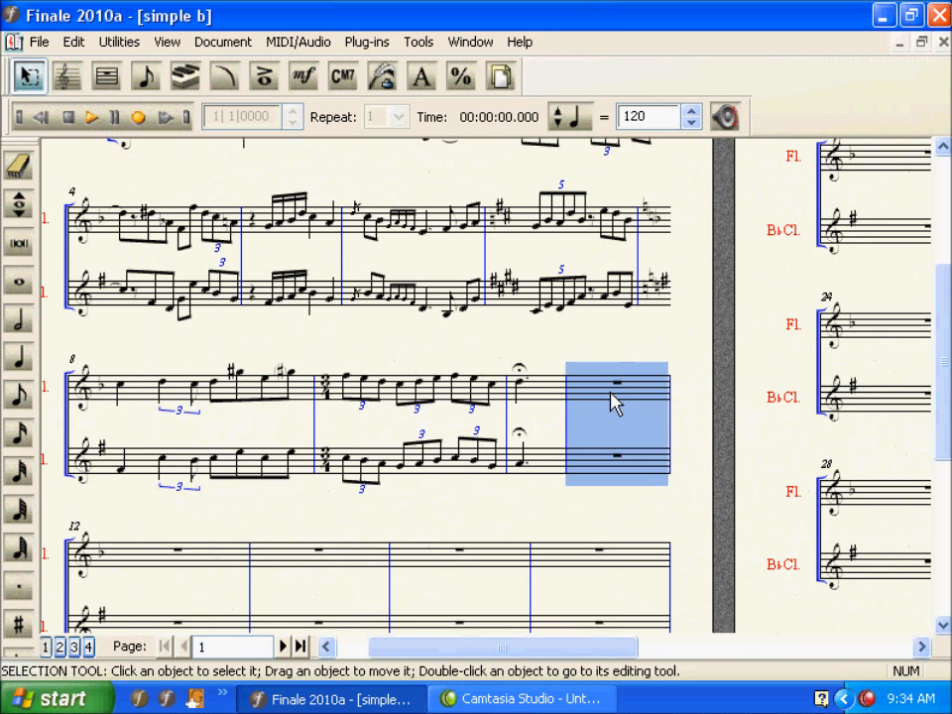
{"action": "key", "text": "shift+End"}
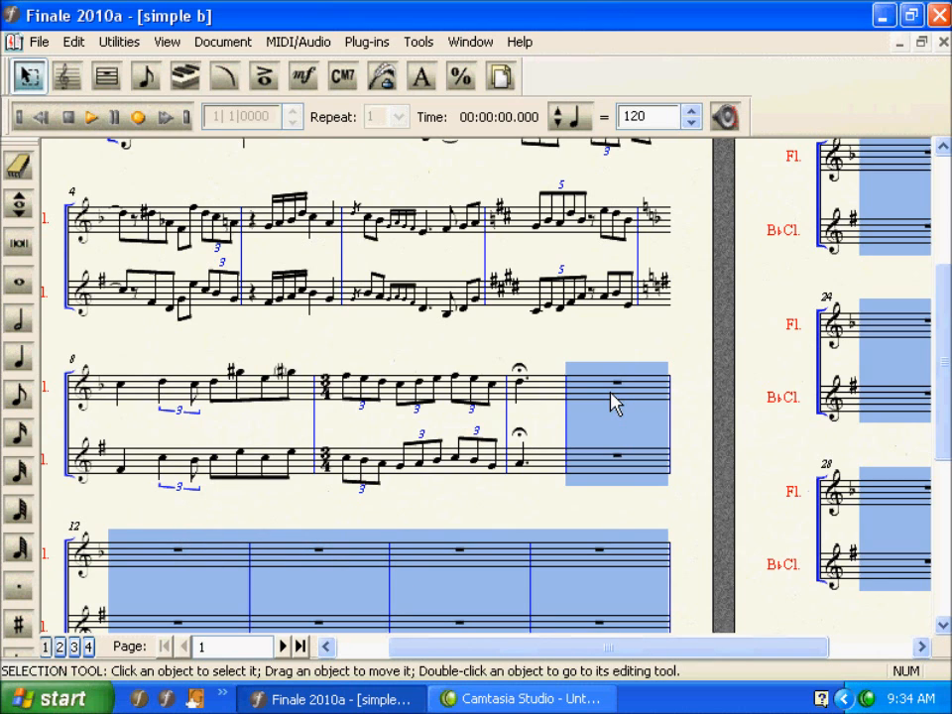
{"action": "key", "text": "Delete"}
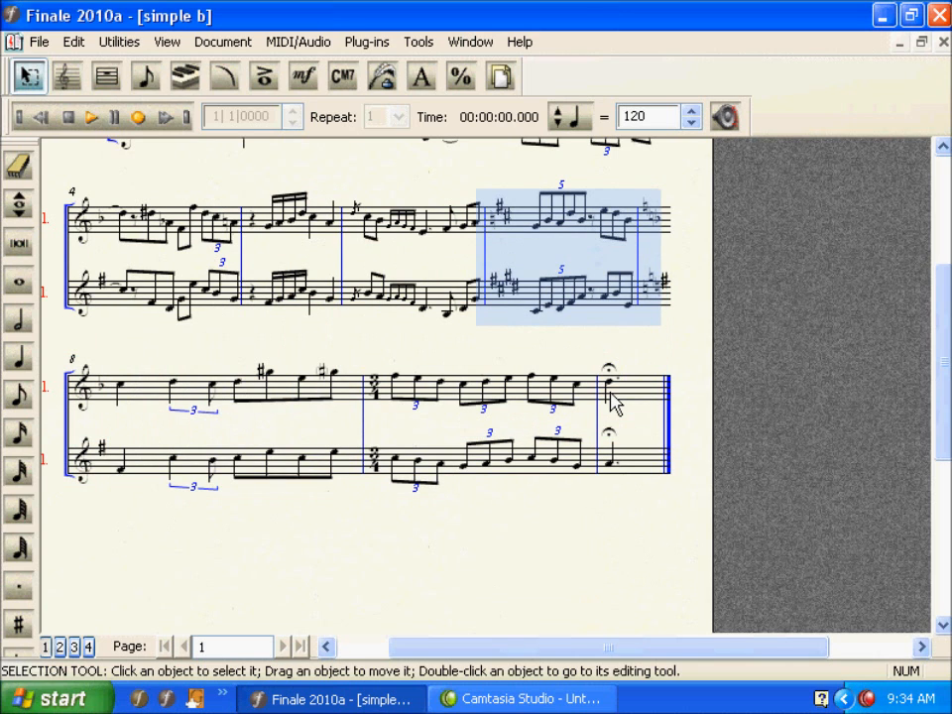
Move measure 7 down to the start of the next system and clear the selection
{"action": "key", "text": "Down"}
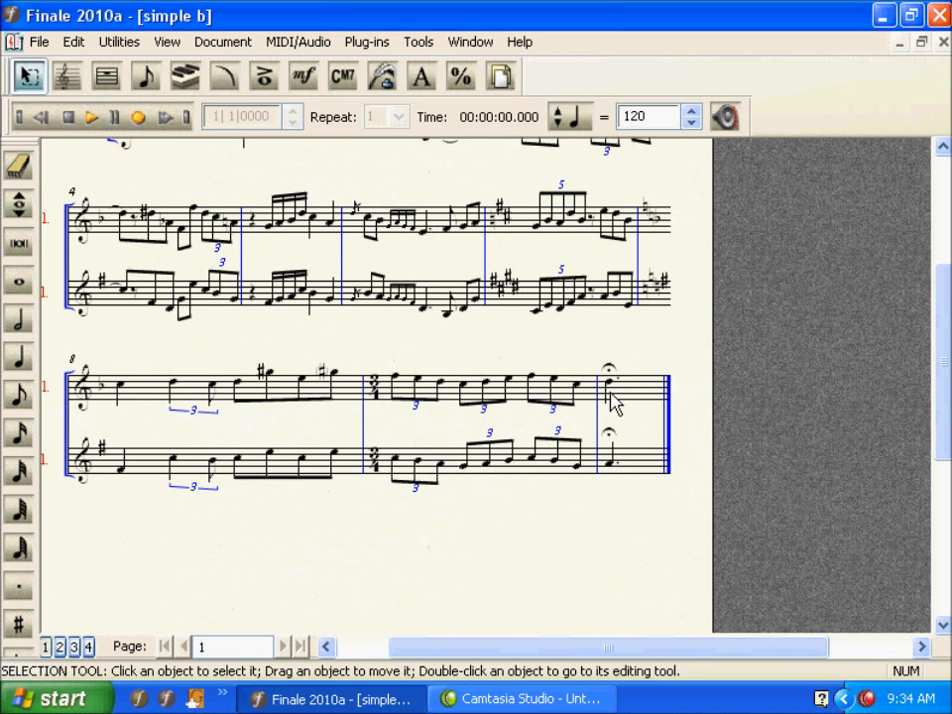
{"action": "left_click", "coordinate": [600, 310]}
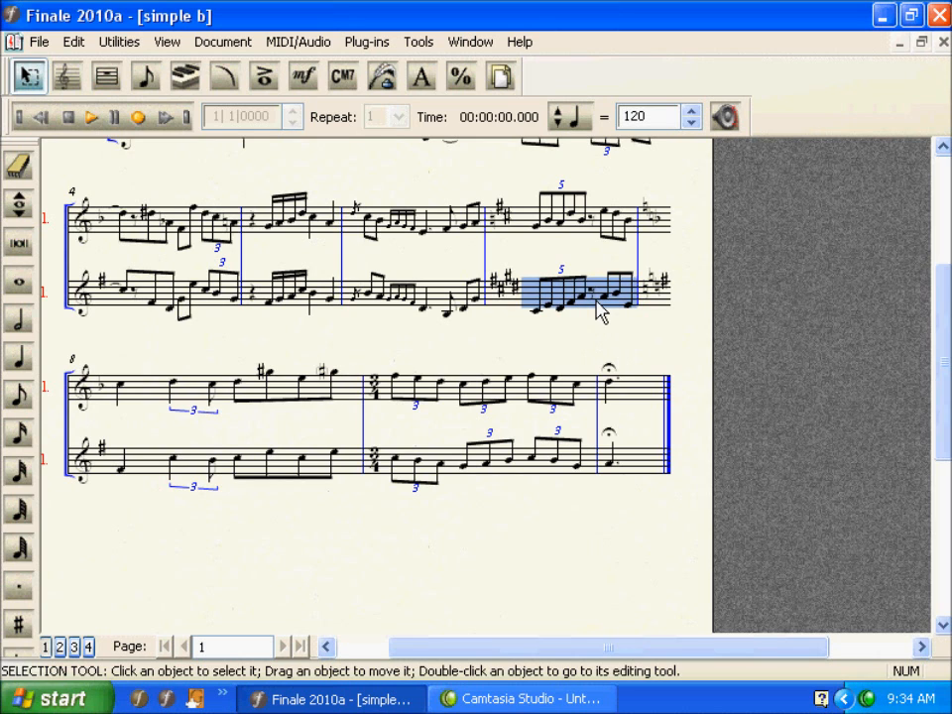
{"action": "key", "text": "Down"}
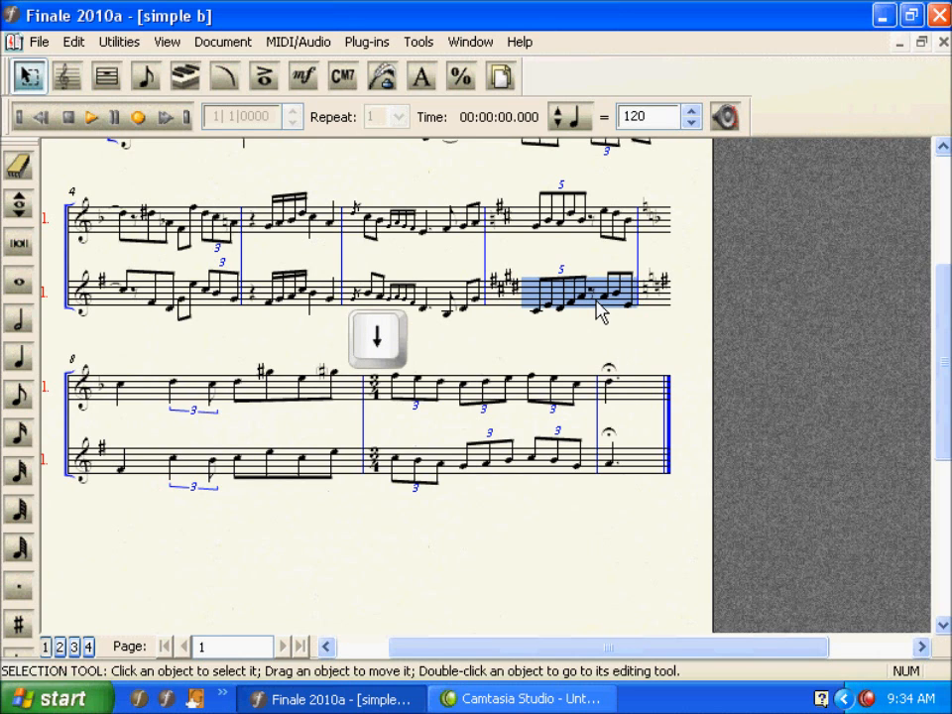
{"action": "key", "text": "Down"}
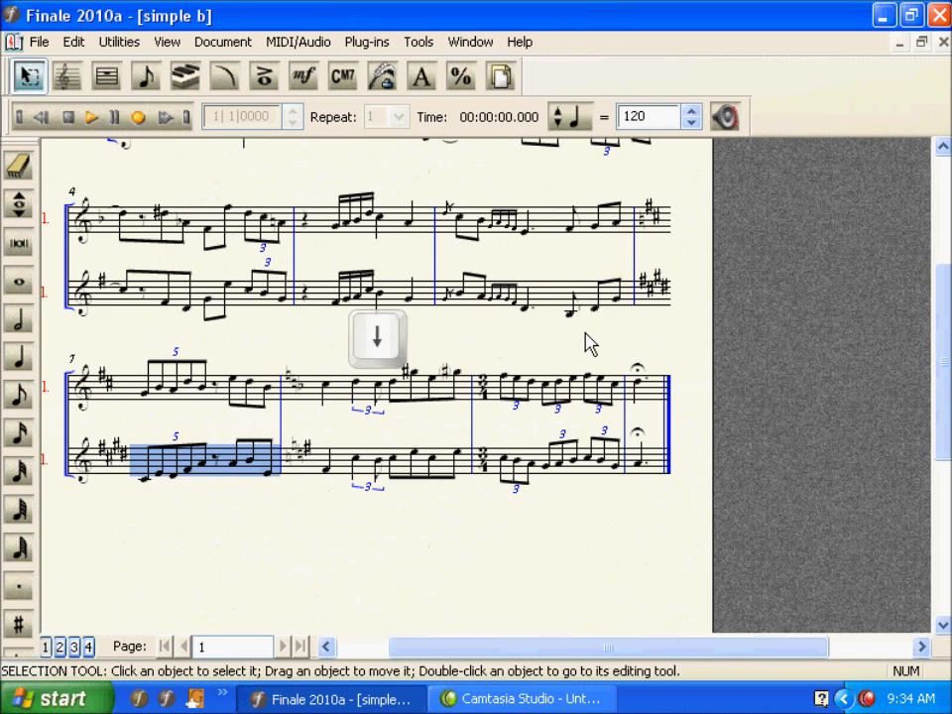
{"action": "left_click", "coordinate": [588, 341]}
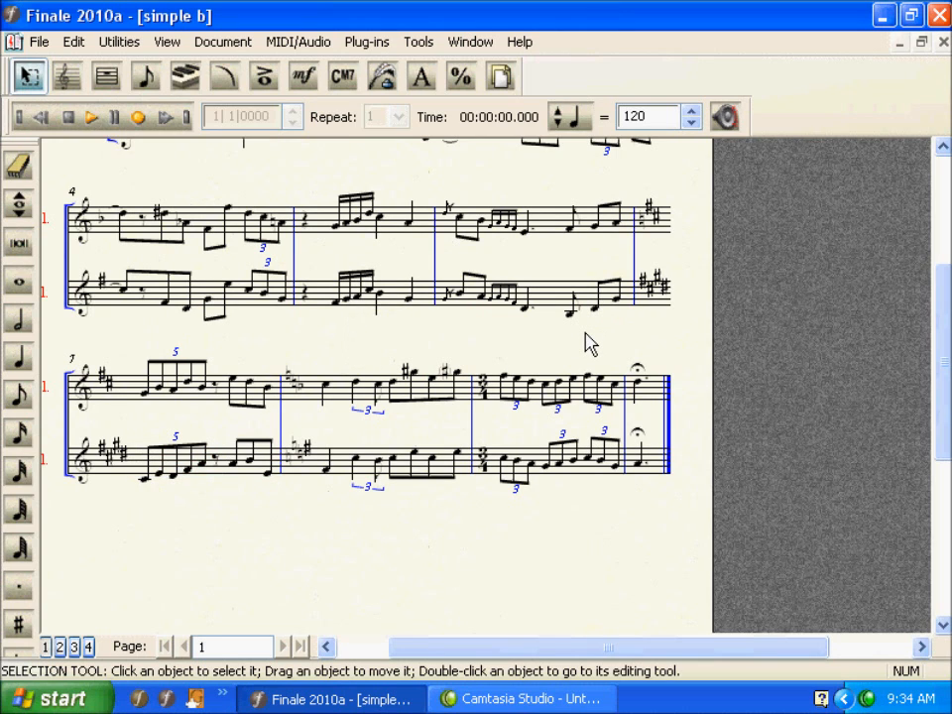